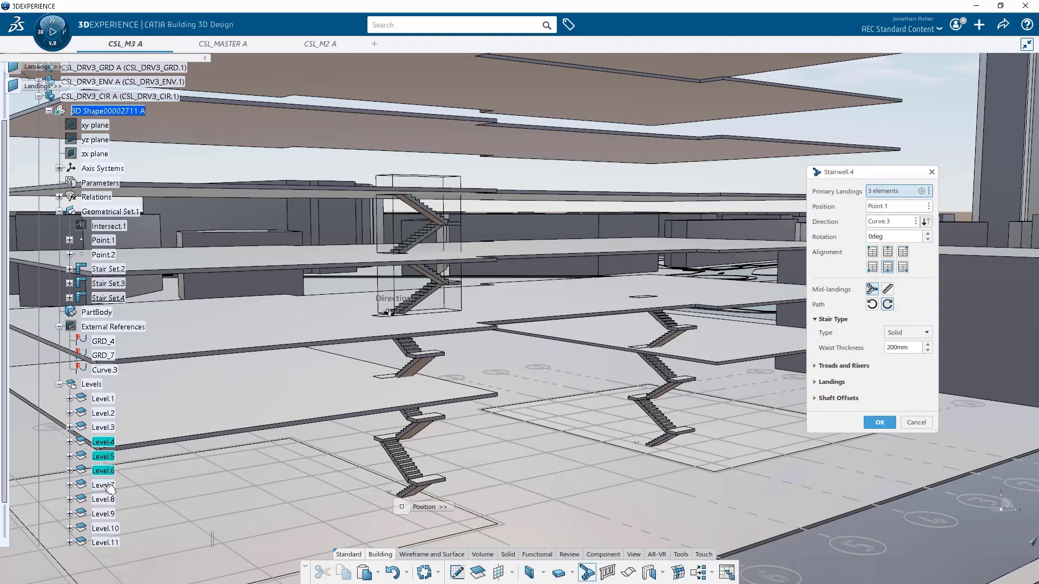
Add Level.7 to the stairwell's primary landings and create a further stairwell spanning eight levels.
{"action": "left_click", "coordinate": [110, 489]}
{"action": "scroll", "coordinate": [107, 449], "scroll_direction": "down", "scroll_amount": 3}
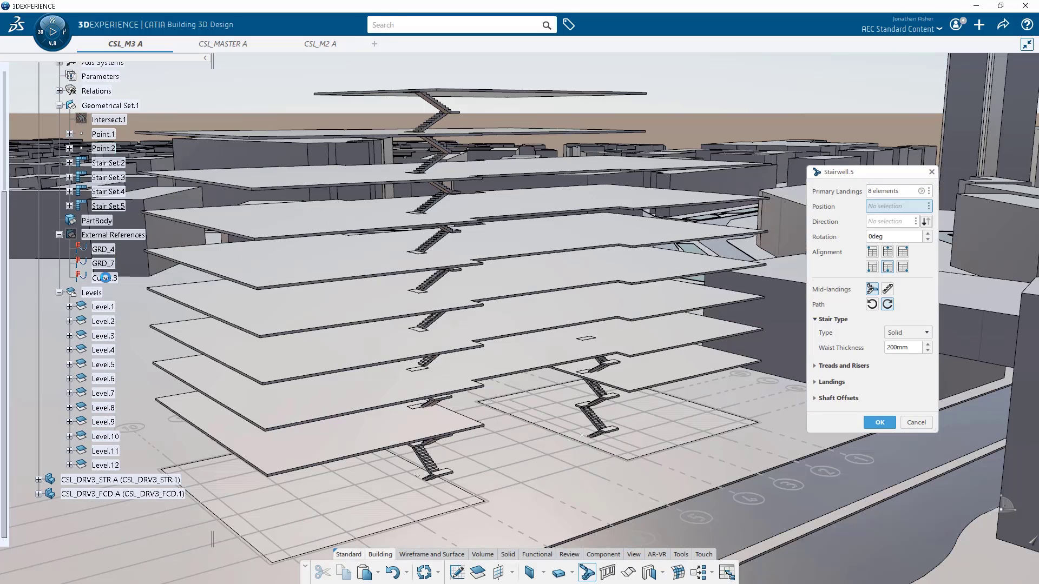
{"action": "left_click", "coordinate": [879, 422]}
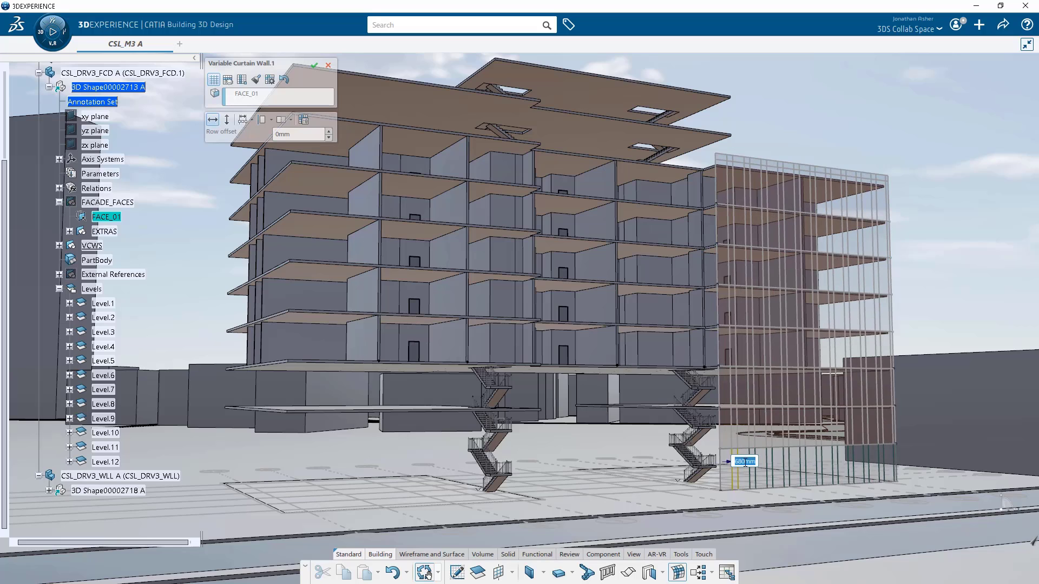
Set the selected column offset of the variable curtain wall on FACE_01 to 1610 mm and create the wall.
{"action": "left_click", "coordinate": [751, 462]}
{"action": "type", "text": "1610"}
{"action": "key", "text": "Return"}
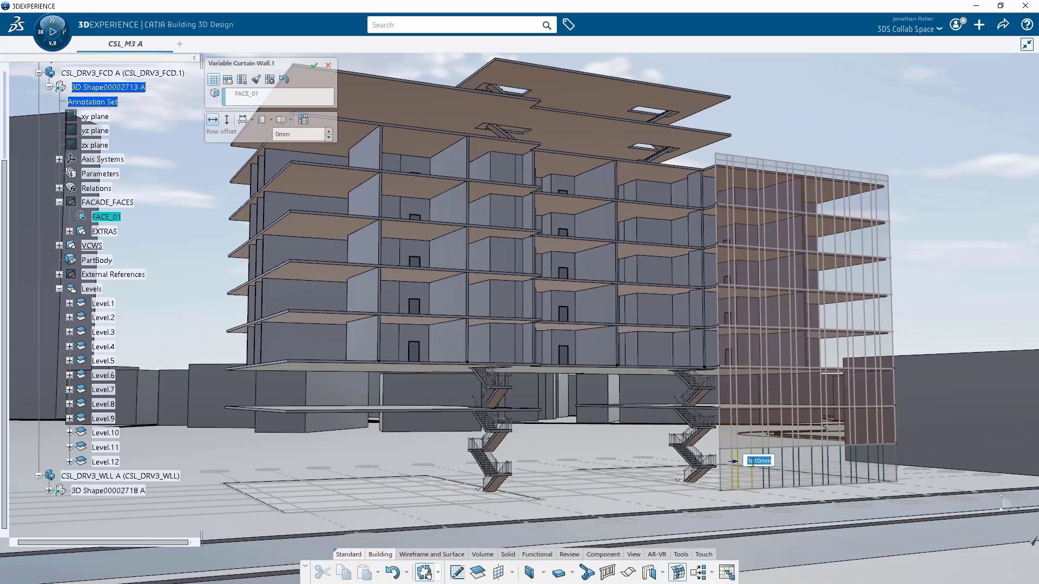
{"action": "left_click", "coordinate": [314, 65]}
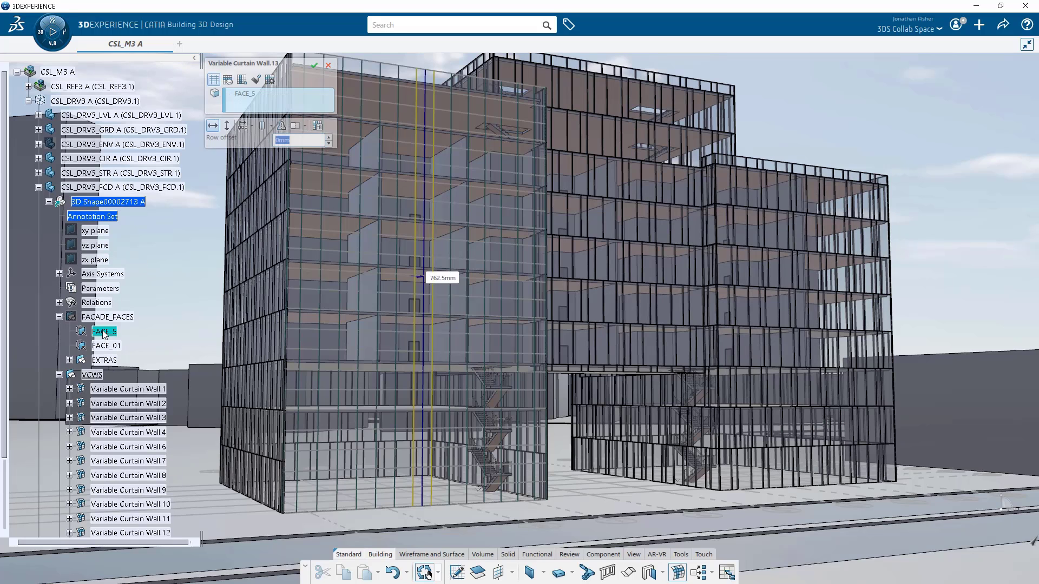
Copy the layout of Variable Curtain Wall.1 onto the new curtain wall on FACE_5.
{"action": "left_click", "coordinate": [256, 79]}
{"action": "left_click", "coordinate": [143, 394]}
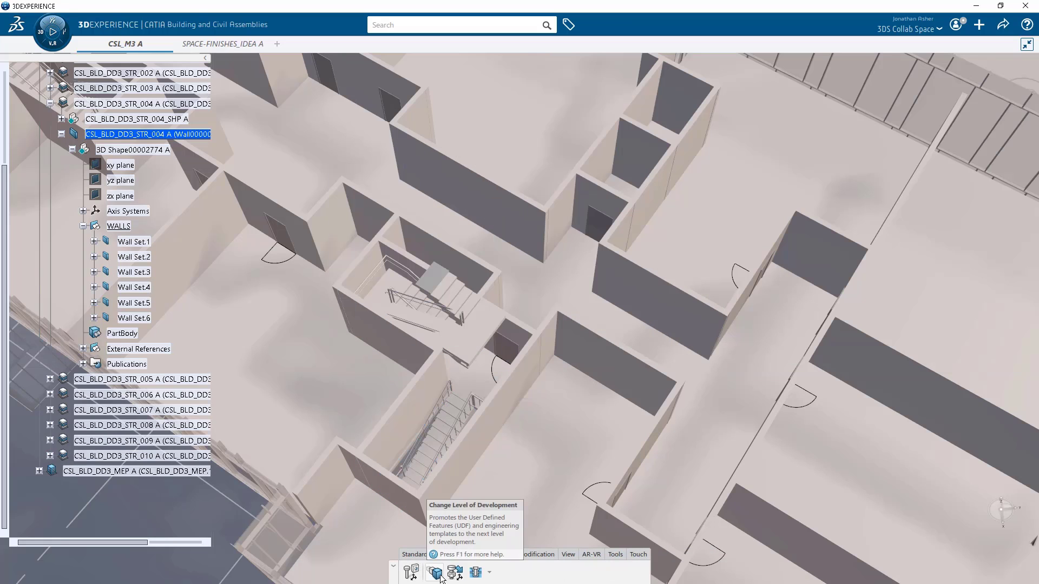
Expose and synchronize the wall cores of Wall Set.1 to Wall Set.6 at Product scope with Change Level of Development.
{"action": "left_click", "coordinate": [441, 578]}
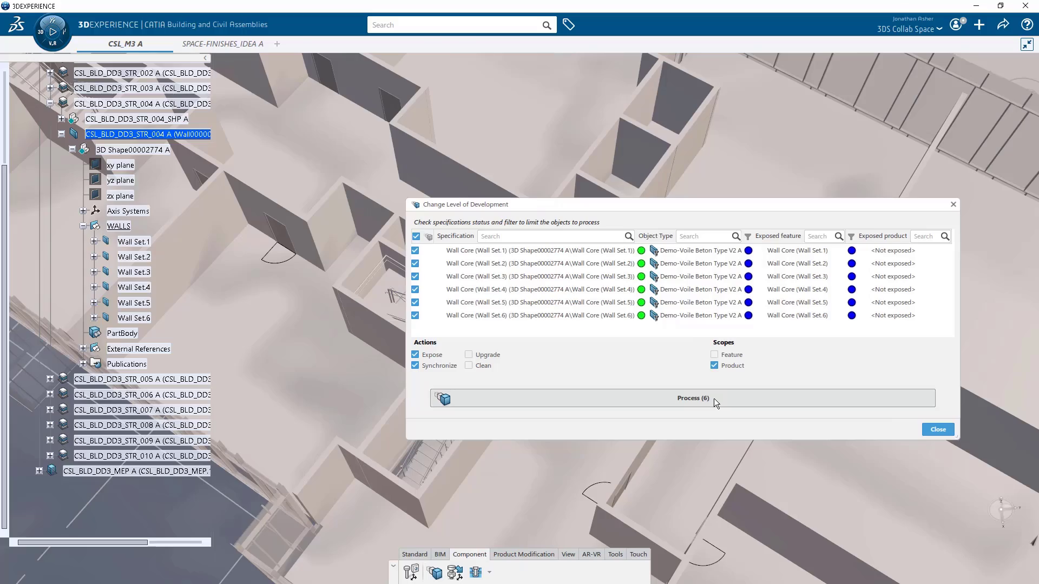
{"action": "left_click", "coordinate": [713, 398]}
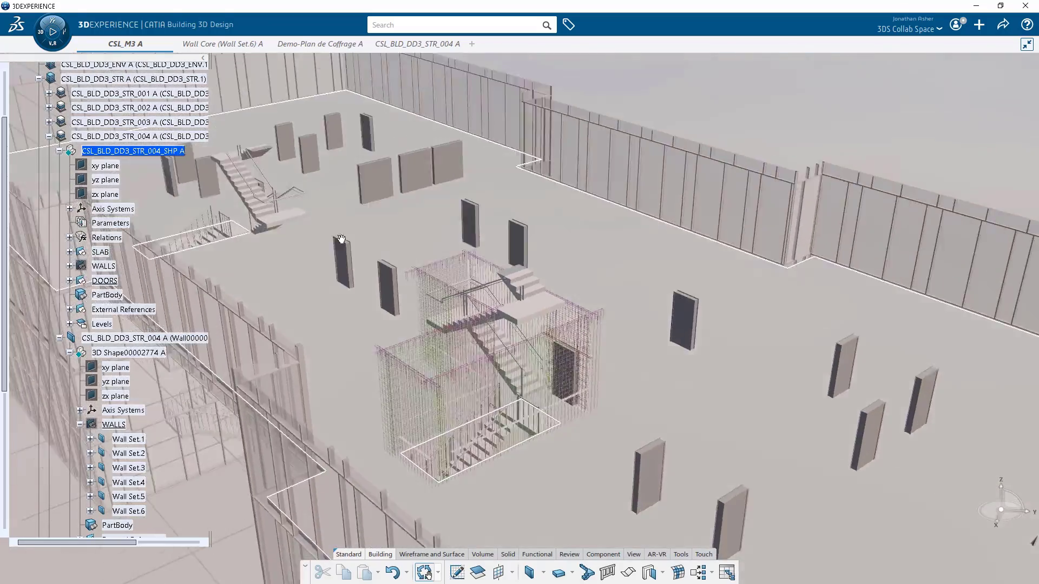
Examine the reinforcement of the stair core walls in the 3D models and in the Demo-Plan de Ferraillage drawing.
{"action": "middle_click_drag", "start_coordinate": [341, 239], "coordinate": [526, 289]}
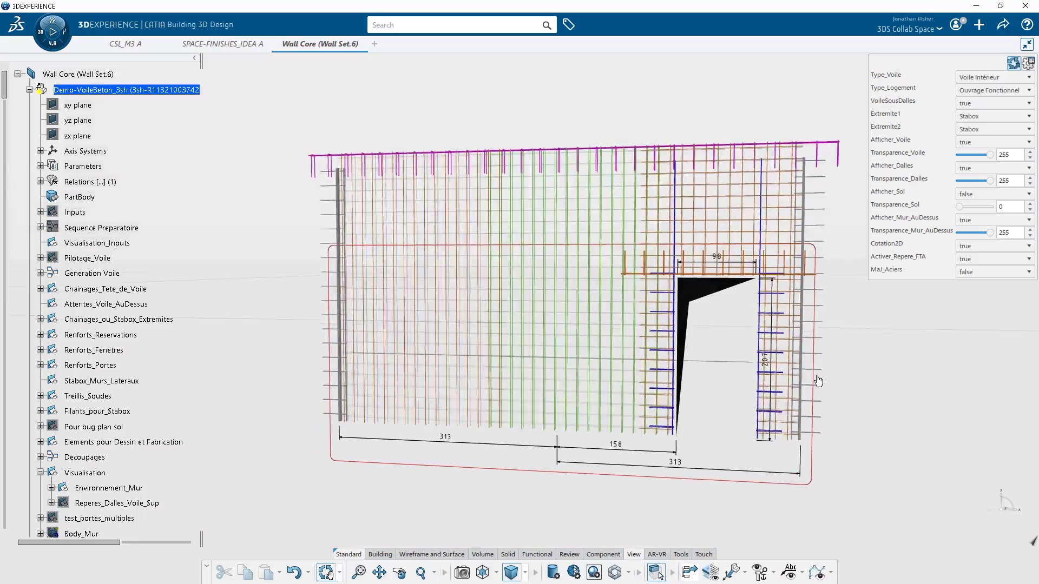
{"action": "mouse_move", "coordinate": [818, 382]}
{"action": "middle_mouse_down"}
{"action": "mouse_move", "coordinate": [479, 292]}
{"action": "mouse_move", "coordinate": [475, 232]}
{"action": "mouse_move", "coordinate": [387, 248]}
{"action": "mouse_move", "coordinate": [331, 400]}
{"action": "mouse_move", "coordinate": [333, 444]}
{"action": "middle_mouse_up"}
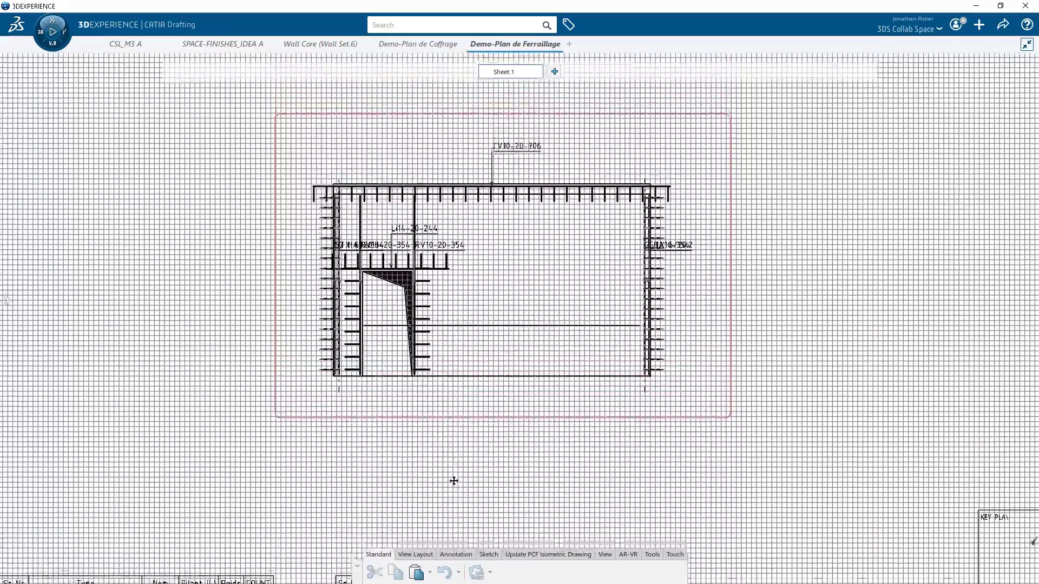
{"action": "mouse_move", "coordinate": [454, 480]}
{"action": "middle_mouse_down"}
{"action": "mouse_move", "coordinate": [460, 425]}
{"action": "mouse_move", "coordinate": [462, 454]}
{"action": "middle_mouse_up"}
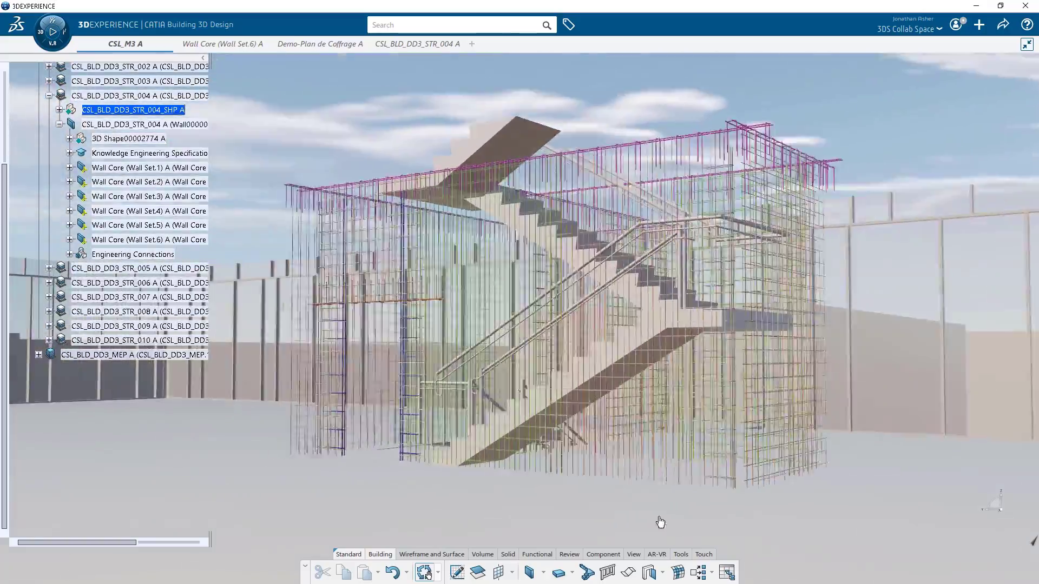
{"action": "middle_click_drag", "start_coordinate": [660, 522], "coordinate": [220, 511]}
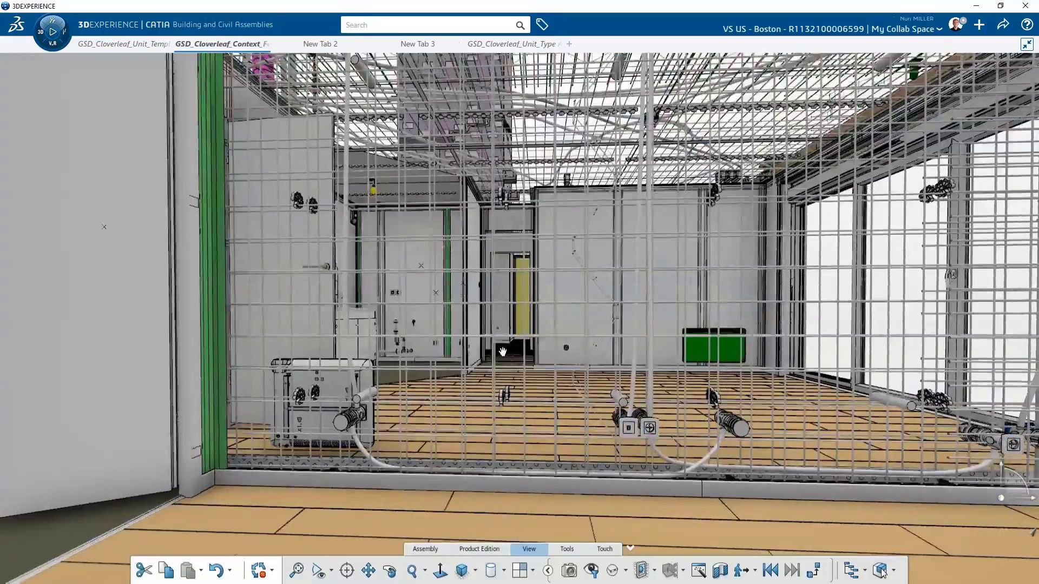
Explore the 10A circuit breaker of the unit separately and read its attached data sheet, ABB - Disjoncteurs Ph+N SN201T.pdf.
{"action": "middle_click_drag", "start_coordinate": [336, 403], "coordinate": [276, 327]}
{"action": "right_click", "coordinate": [521, 227]}
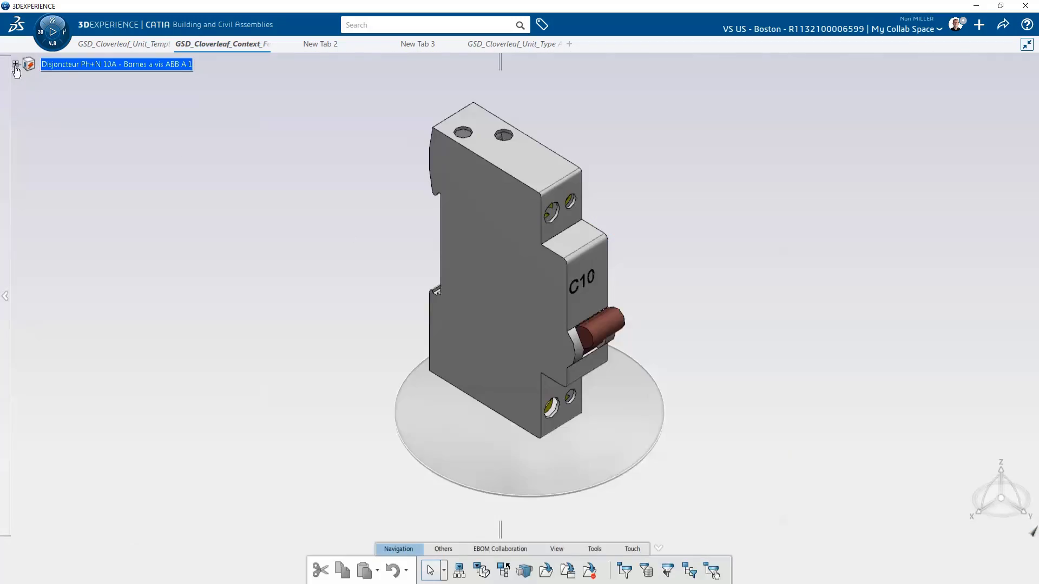
{"action": "right_click", "coordinate": [64, 96]}
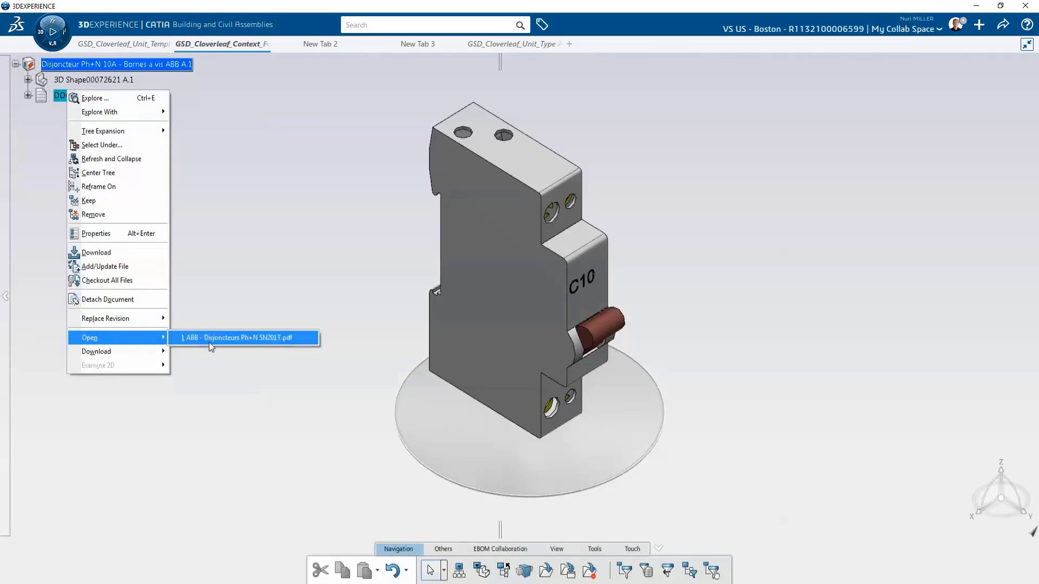
{"action": "left_click", "coordinate": [234, 337]}
{"action": "scroll", "coordinate": [416, 288], "scroll_direction": "down", "scroll_amount": 5}
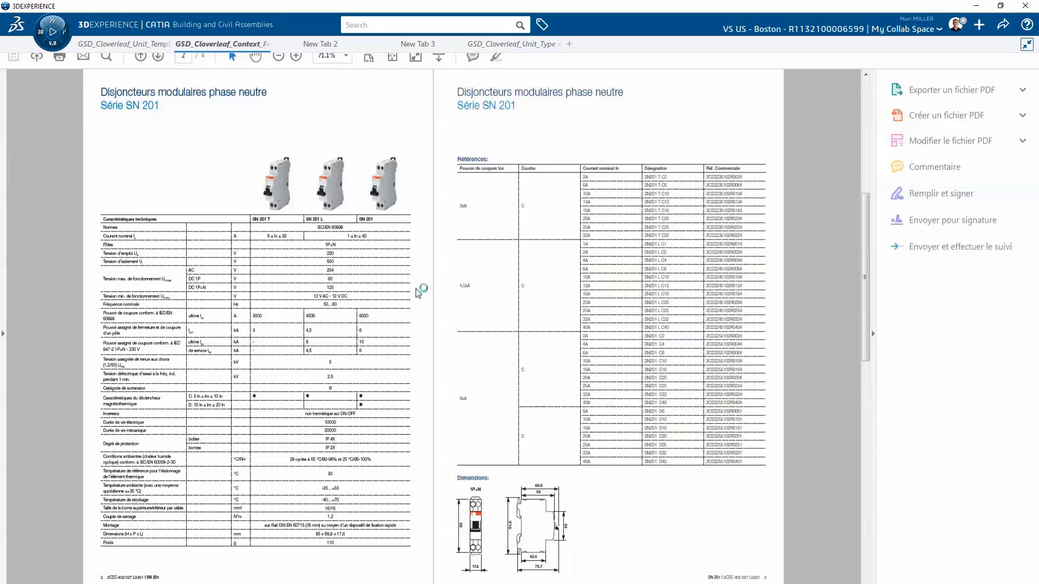
{"action": "scroll", "coordinate": [295, 179], "scroll_direction": "down", "scroll_amount": 3}
{"action": "scroll", "coordinate": [293, 181], "scroll_direction": "up", "scroll_amount": 3}
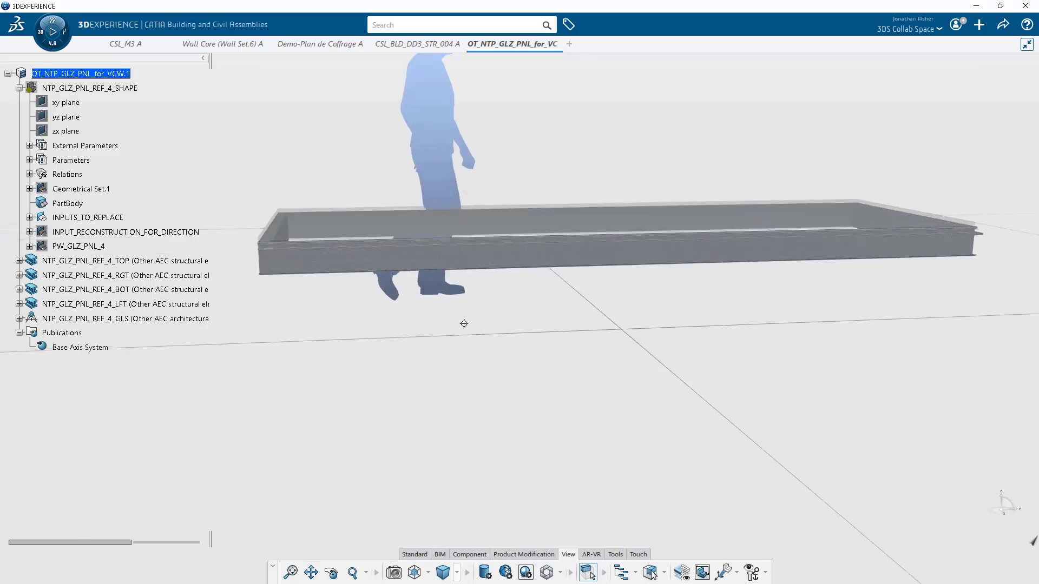
Inspect the glazing panel template and extract the cells of Variable Curtain Wall.1 in the envelope model.
{"action": "middle_click_drag", "start_coordinate": [464, 324], "coordinate": [368, 298]}
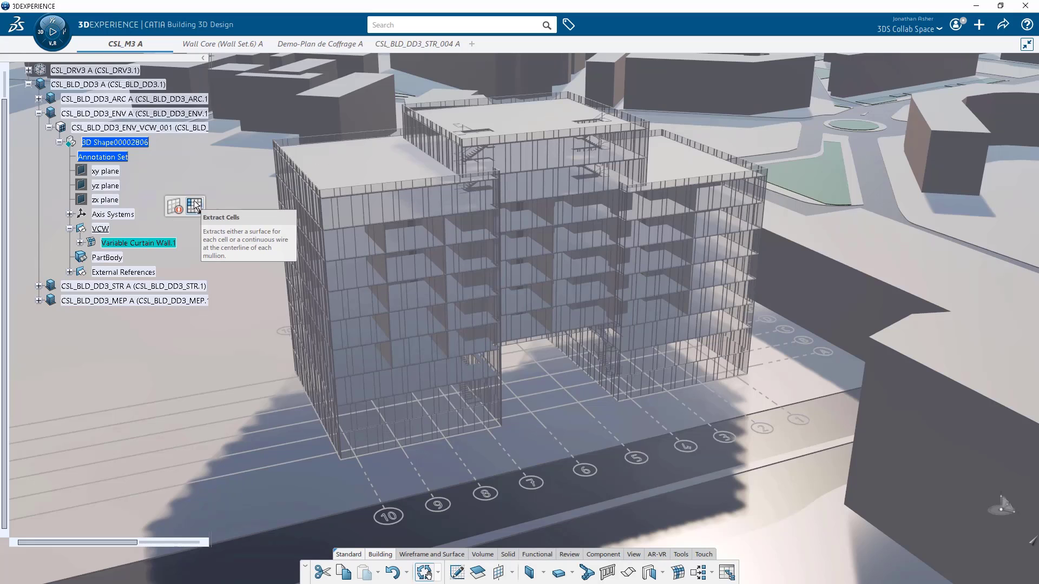
{"action": "left_click", "coordinate": [194, 205]}
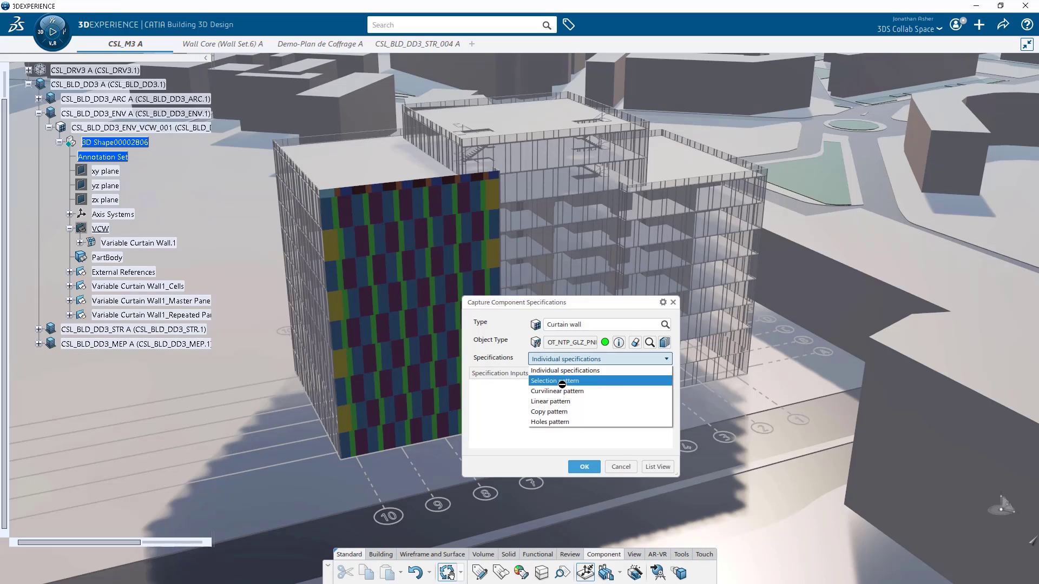
Capture curtain wall component specifications with the Selection pattern, assigning the BOT_CRV input by set for the OT_NTP_GLZ_PNL panels.
{"action": "left_click", "coordinate": [562, 381]}
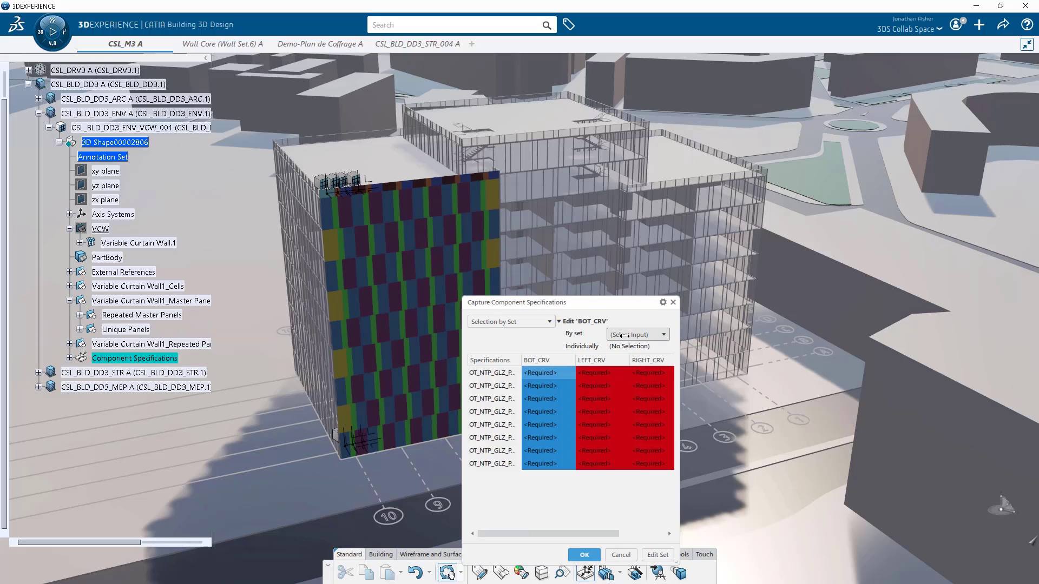
{"action": "left_click", "coordinate": [624, 357]}
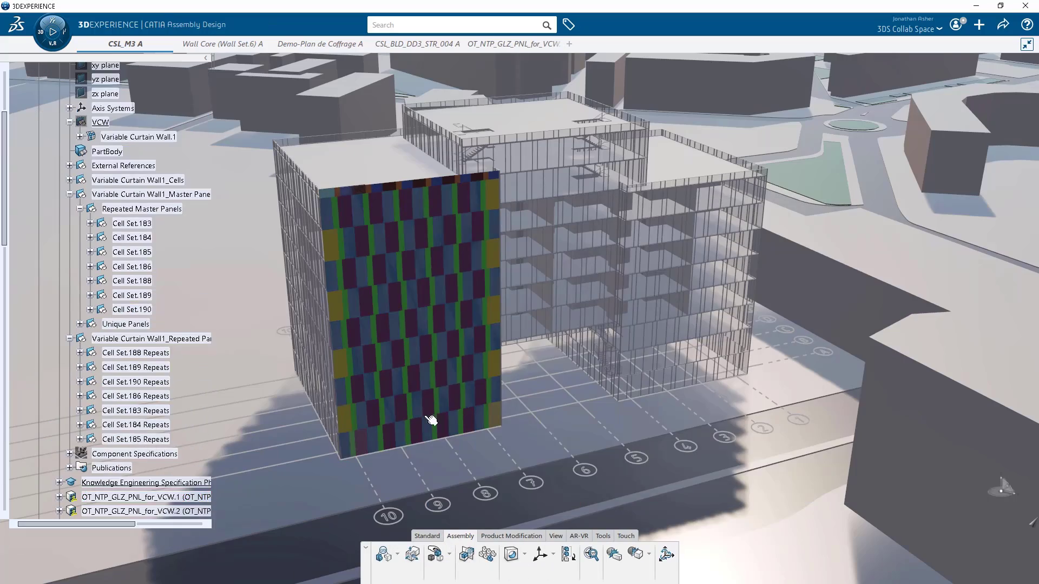
{"action": "left_click", "coordinate": [431, 421]}
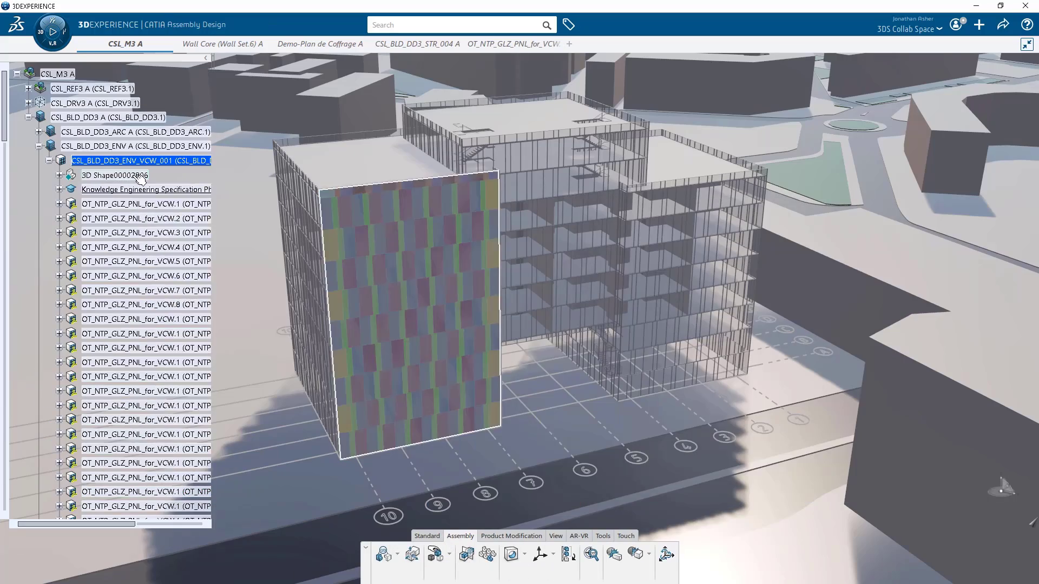
{"action": "scroll", "coordinate": [311, 247], "scroll_direction": "up", "scroll_amount": 5}
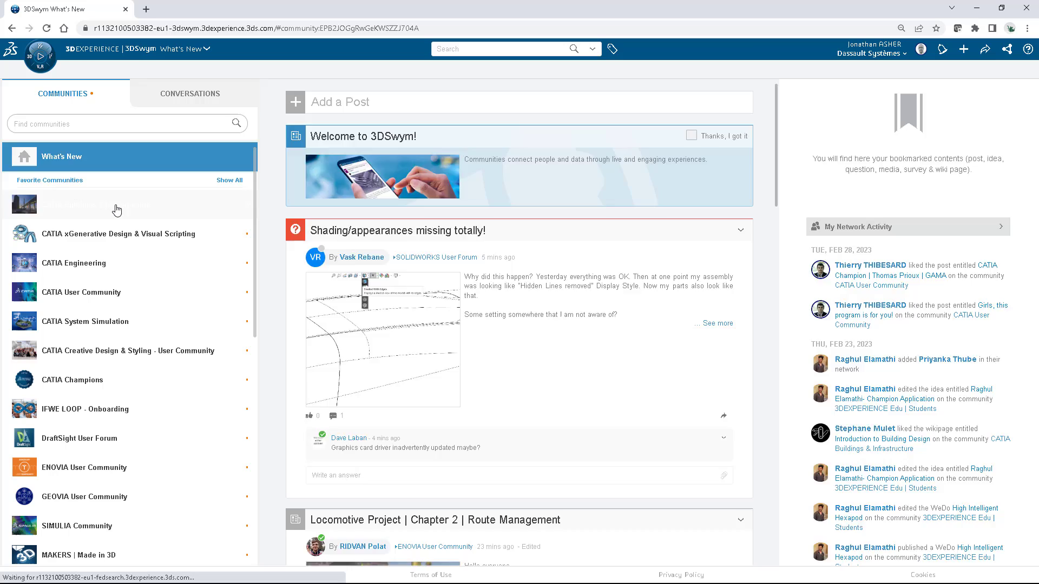
Switch to 3DSwym, open the CATIA Buildings & Infrastructure community and browse its posts.
{"action": "left_click", "coordinate": [116, 210]}
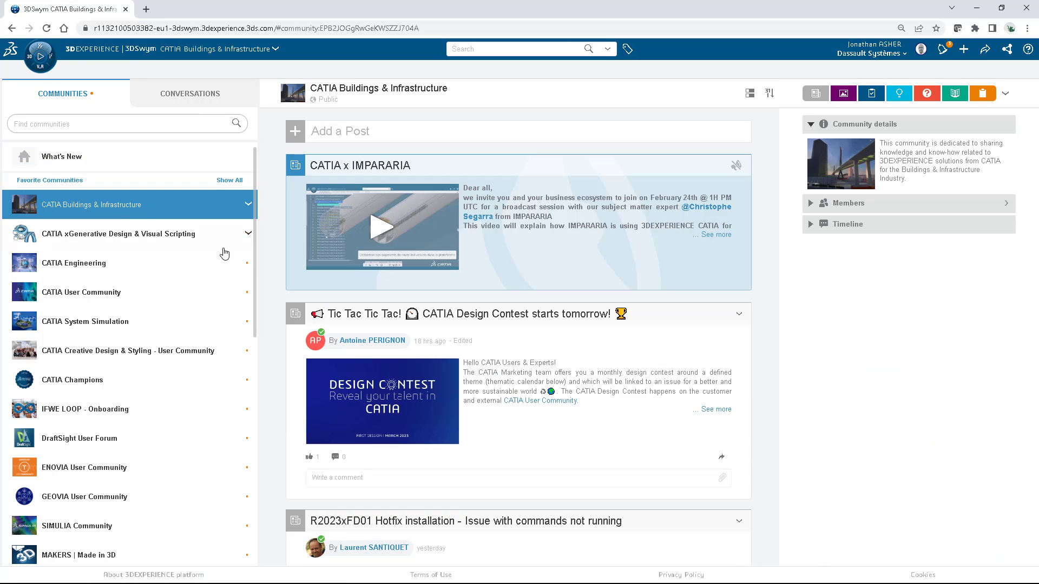
{"action": "scroll", "coordinate": [546, 361], "scroll_direction": "down", "scroll_amount": 10}
{"action": "scroll", "coordinate": [545, 361], "scroll_direction": "down", "scroll_amount": 15}
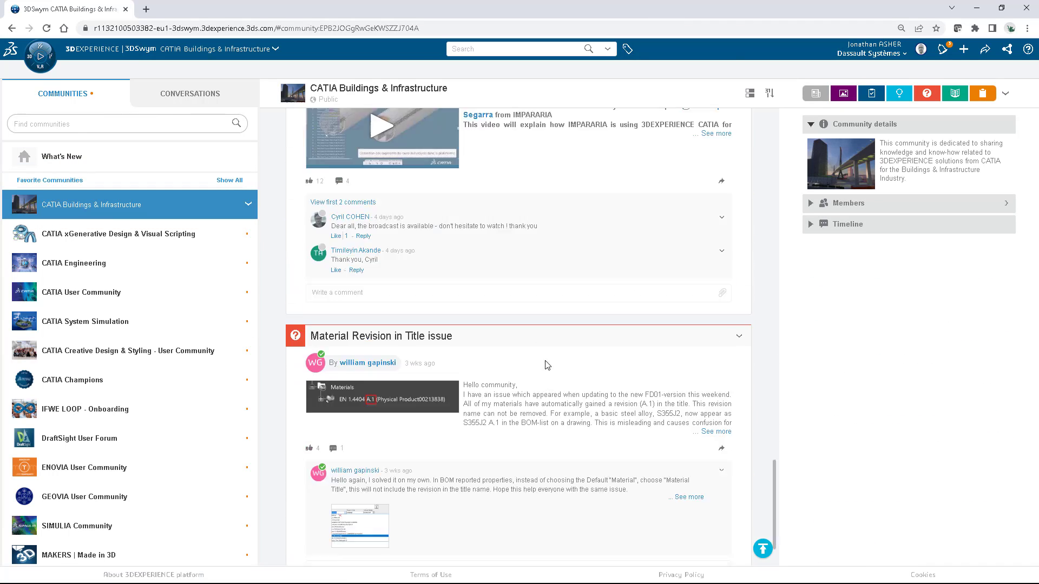
Open the community's wiki and read the Object Type Creation - Walls page down to its comments.
{"action": "left_click", "coordinate": [496, 257]}
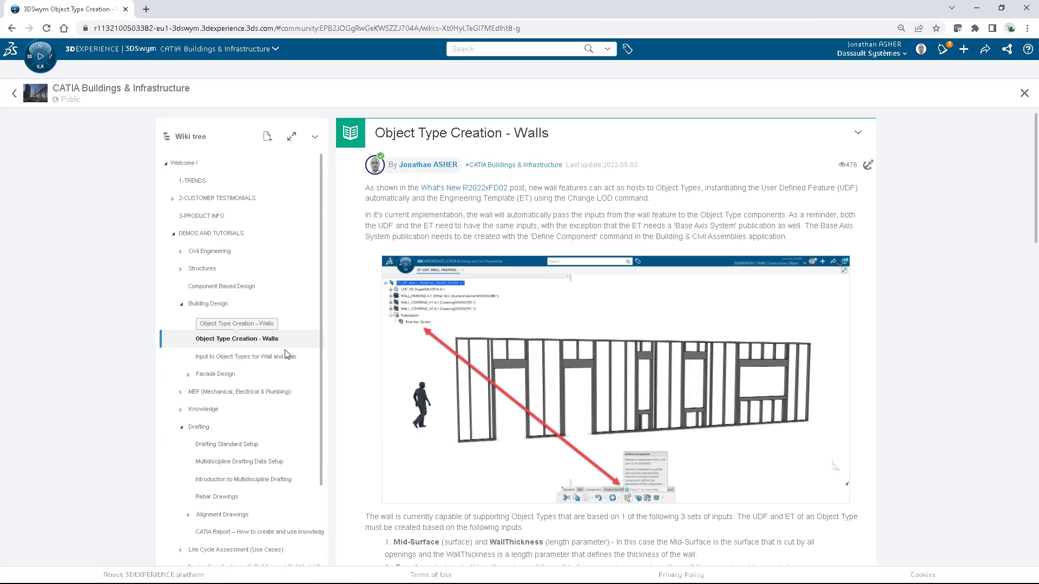
{"action": "scroll", "coordinate": [401, 374], "scroll_direction": "down", "scroll_amount": 15}
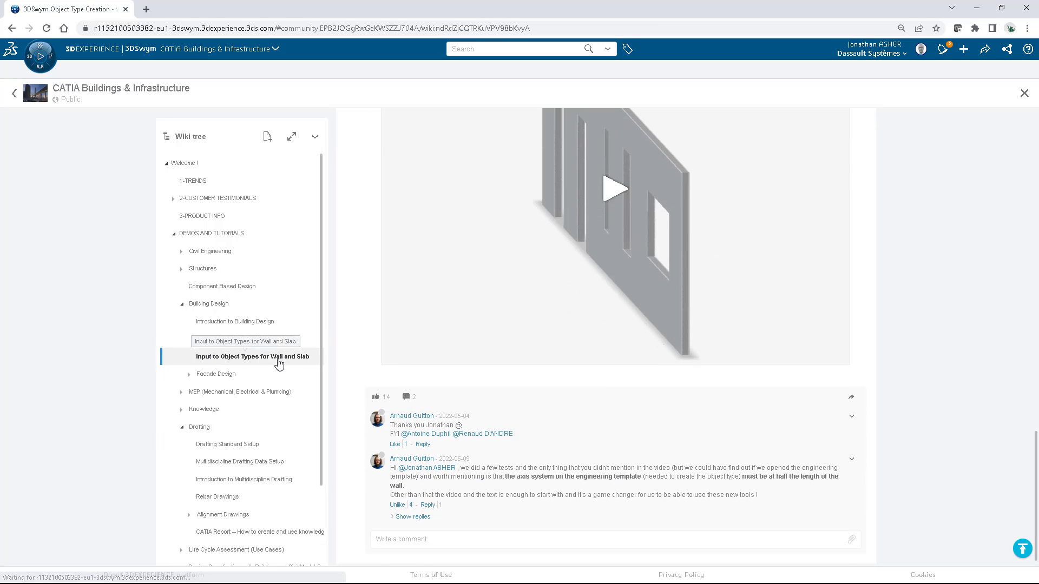